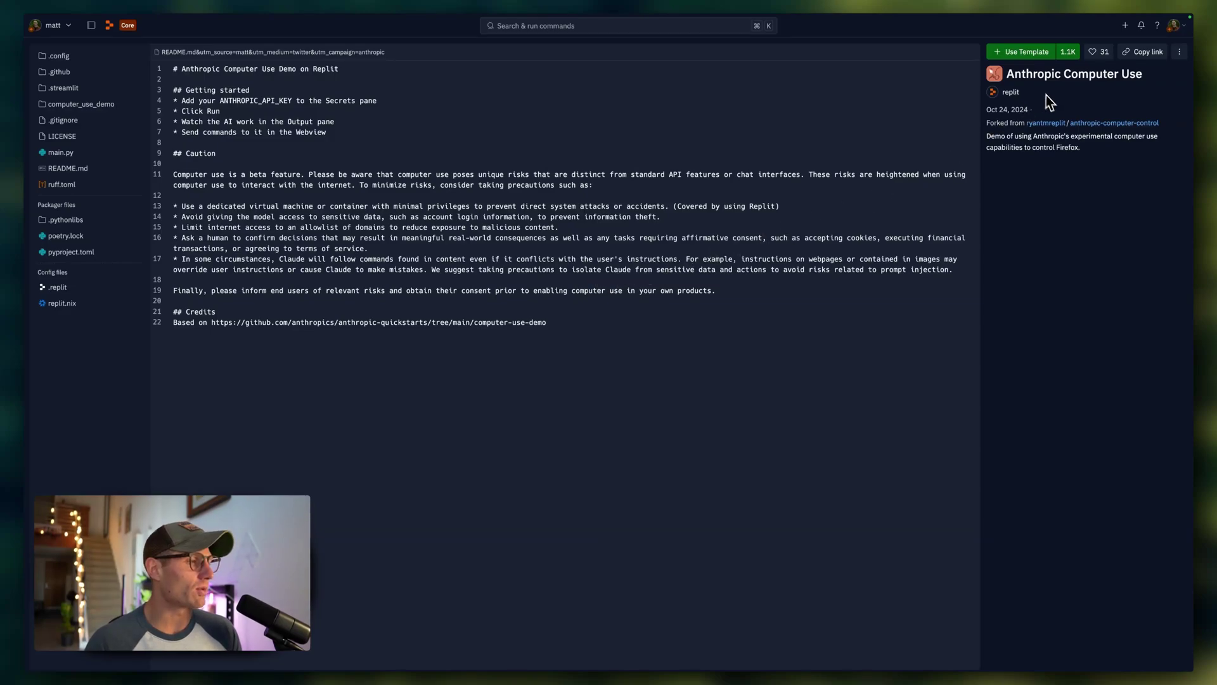
- Fork the template as a private repl owned by the personal account via Use Template
click(1022, 52)
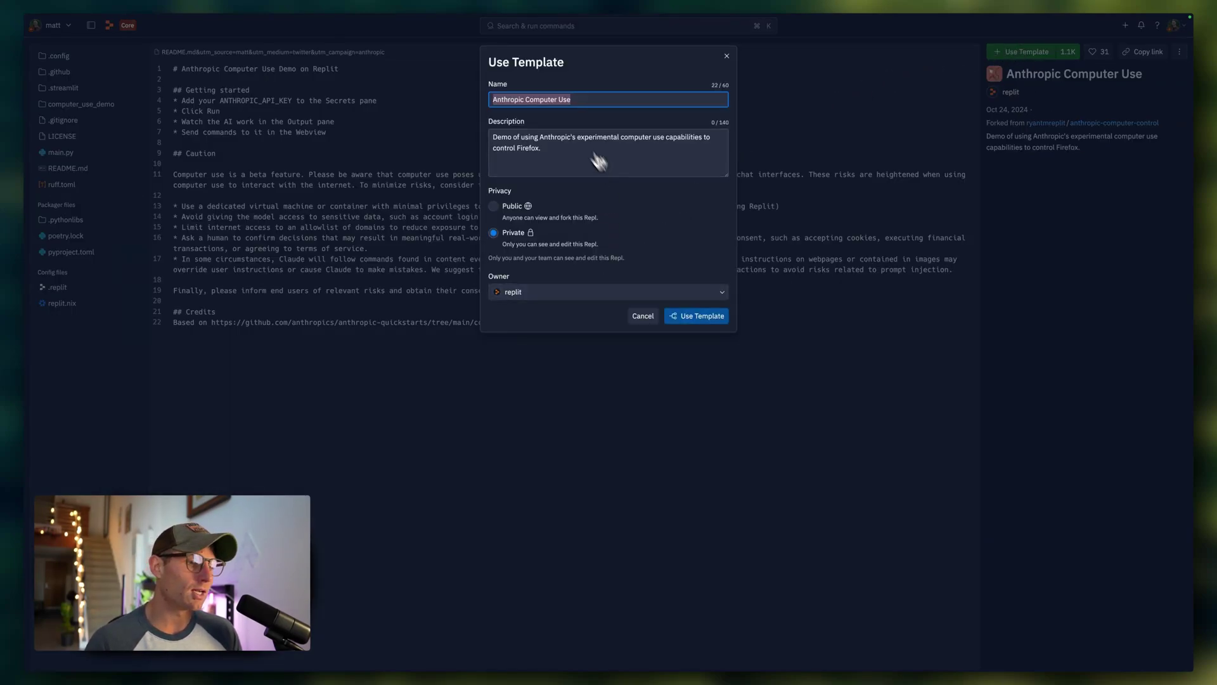
click(623, 294)
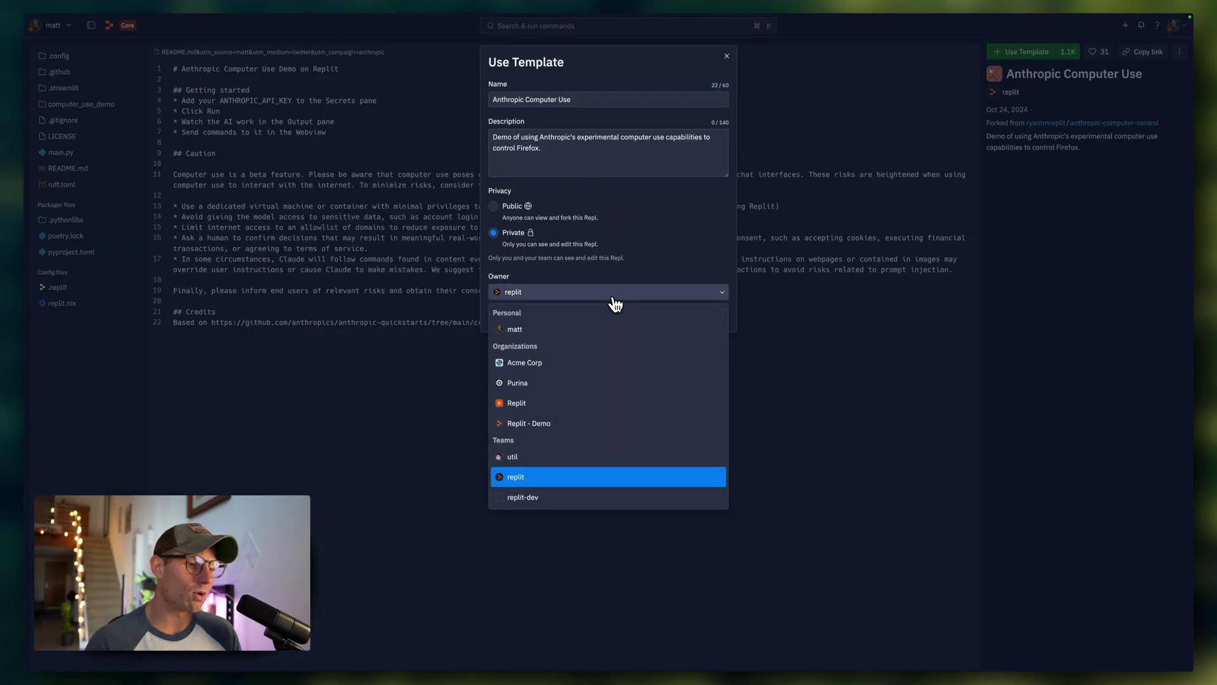
click(580, 329)
click(719, 321)
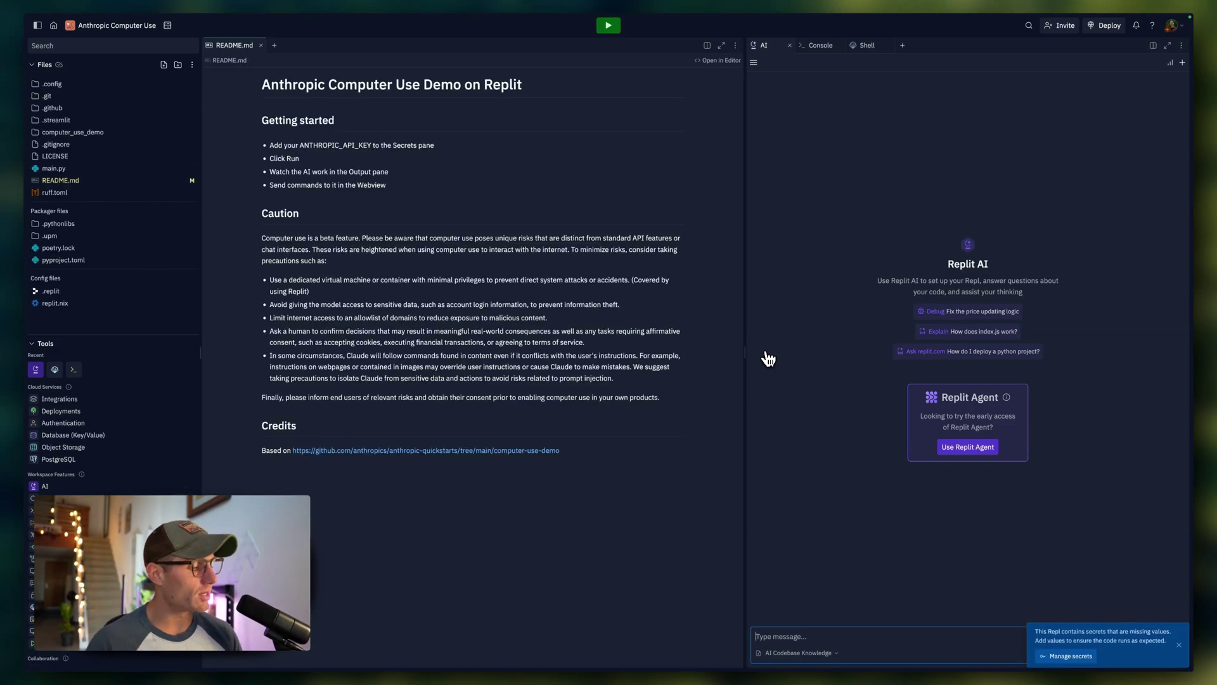
- Paste the API key as the ANTHROPIC_API_KEY value and save the secret
click(1063, 658)
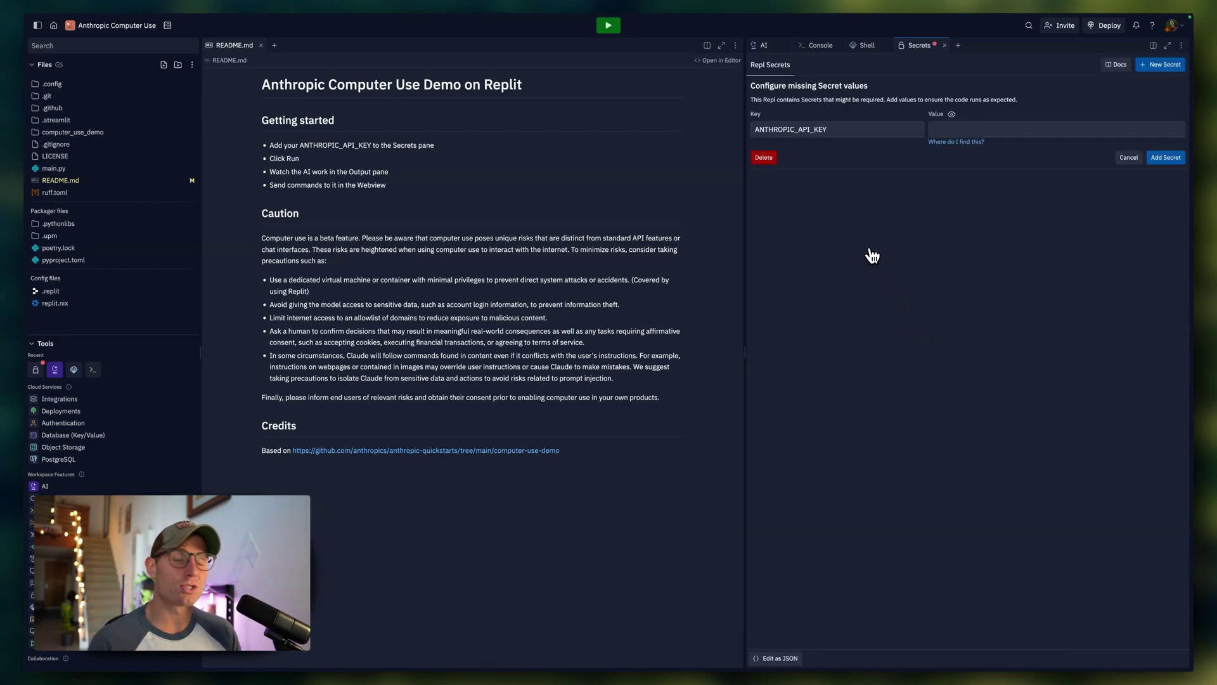
click(968, 128)
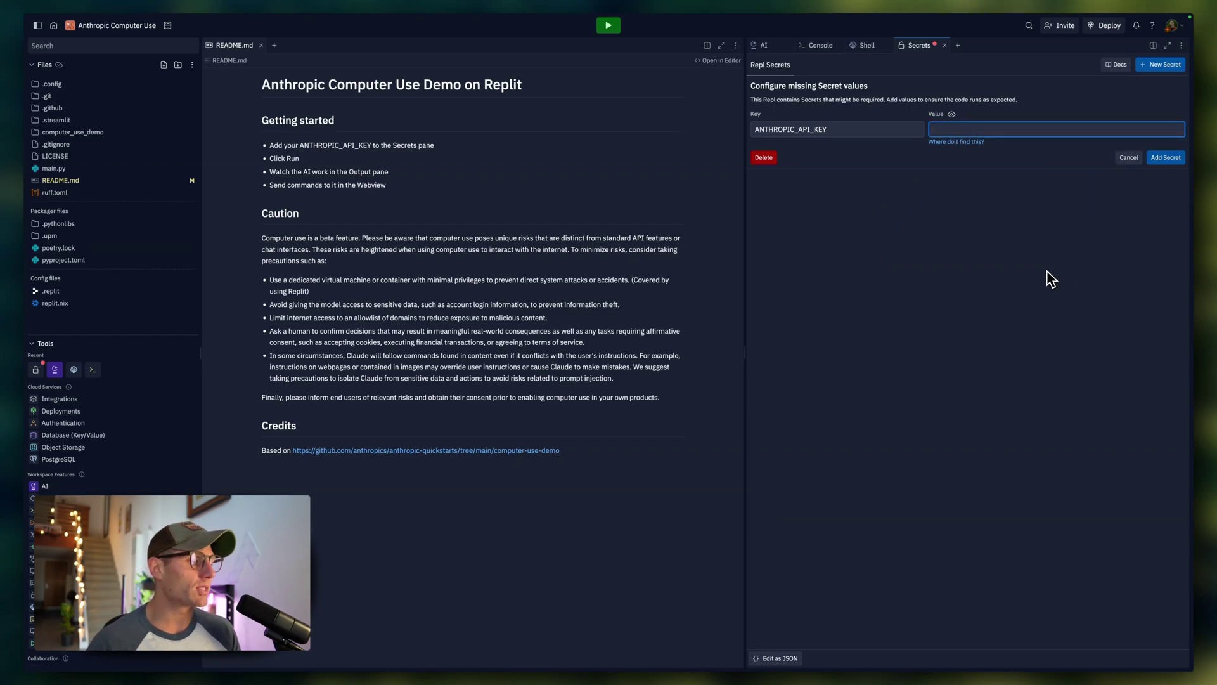
key(ctrl+v)
click(1167, 156)
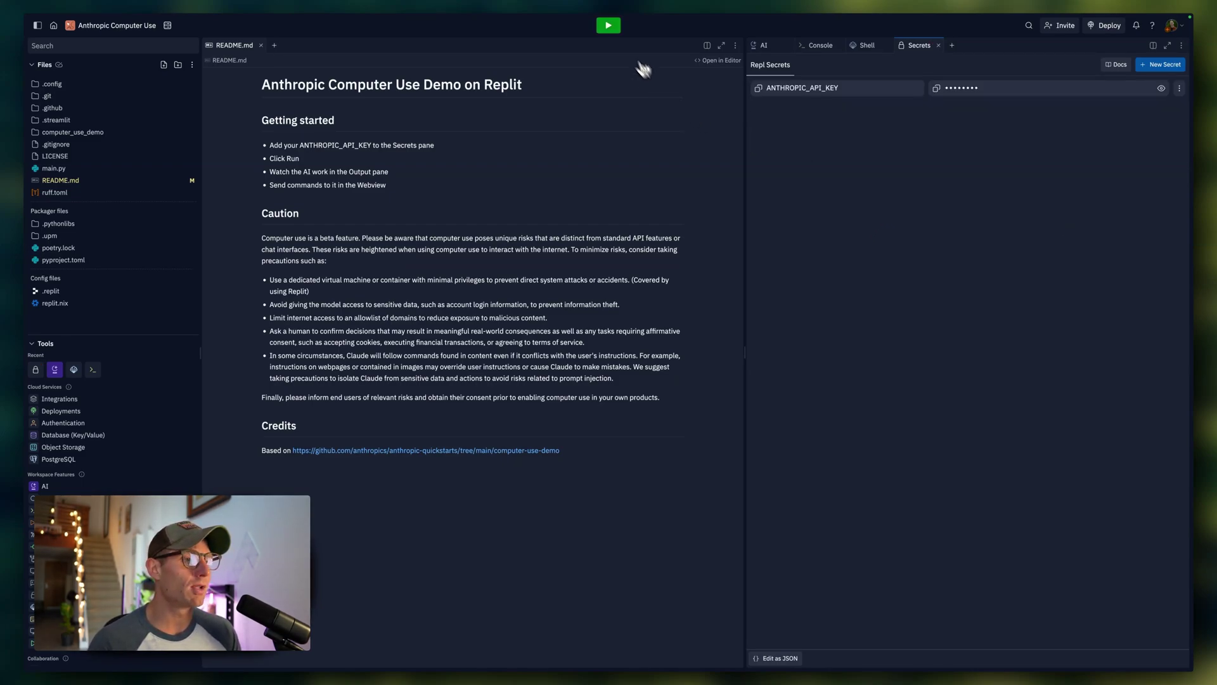
- Run the project, widen the webview, and launch the demo at its replit.dev URL
click(611, 28)
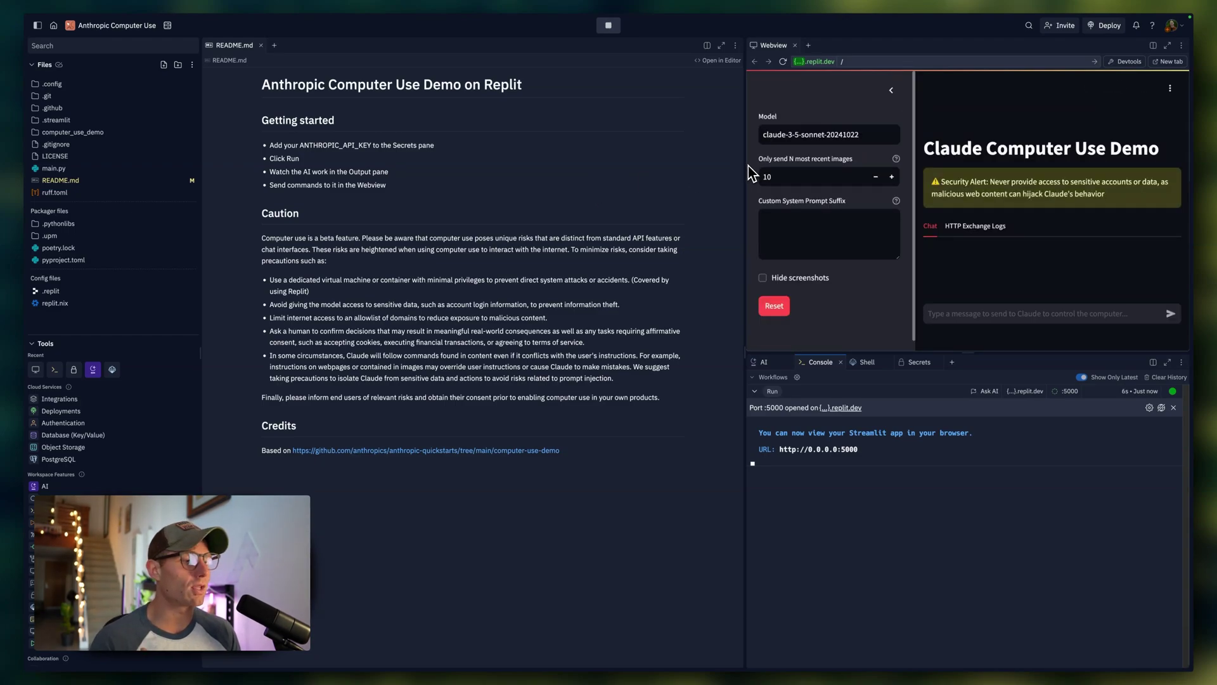
drag(746, 172, 604, 168)
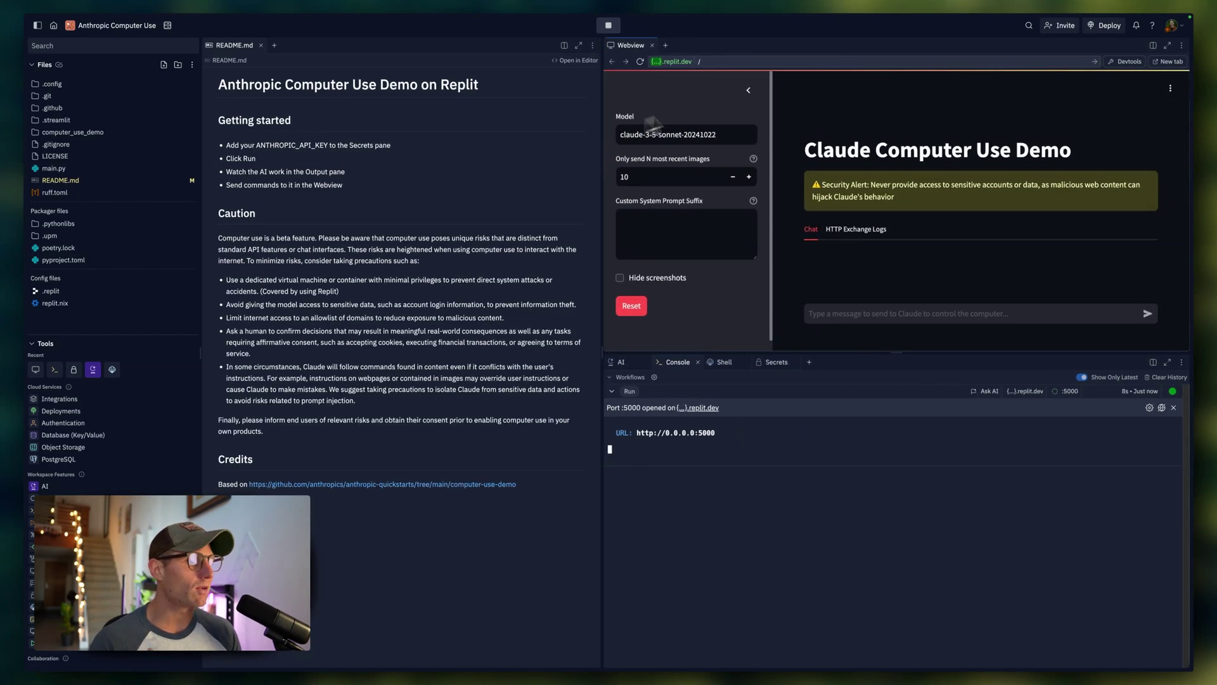
click(674, 63)
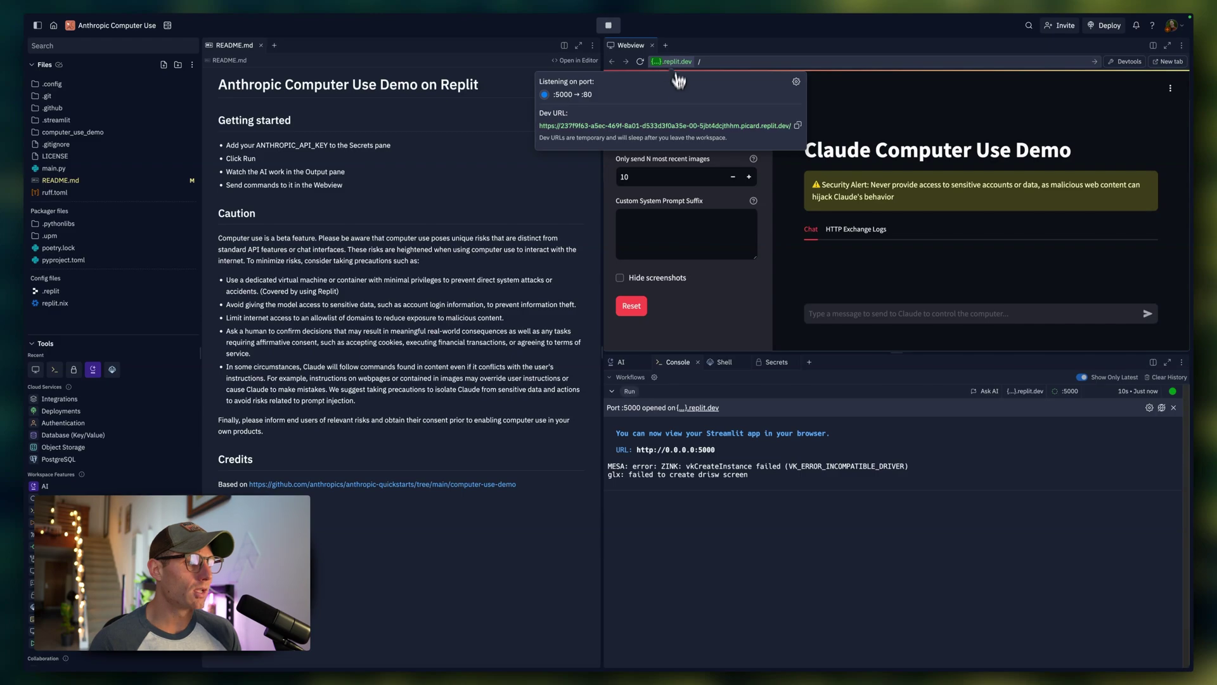
click(648, 126)
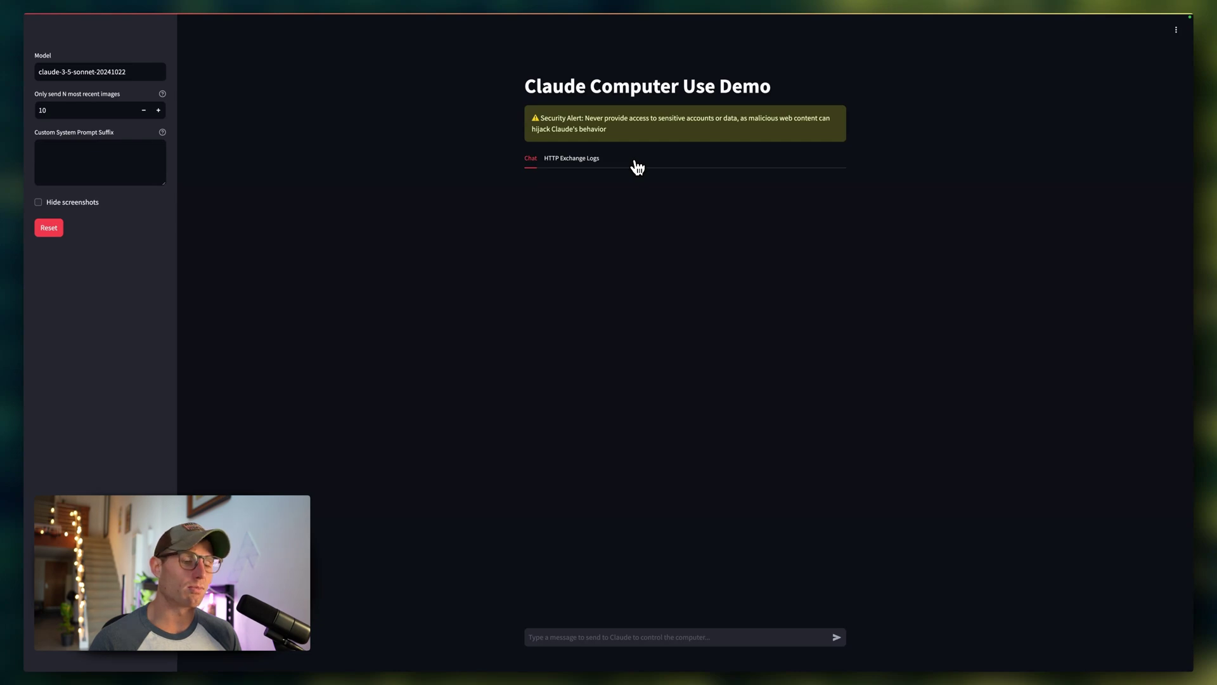
- Send Claude the request 'Find a flight from san francisco to tokyo'
click(623, 638)
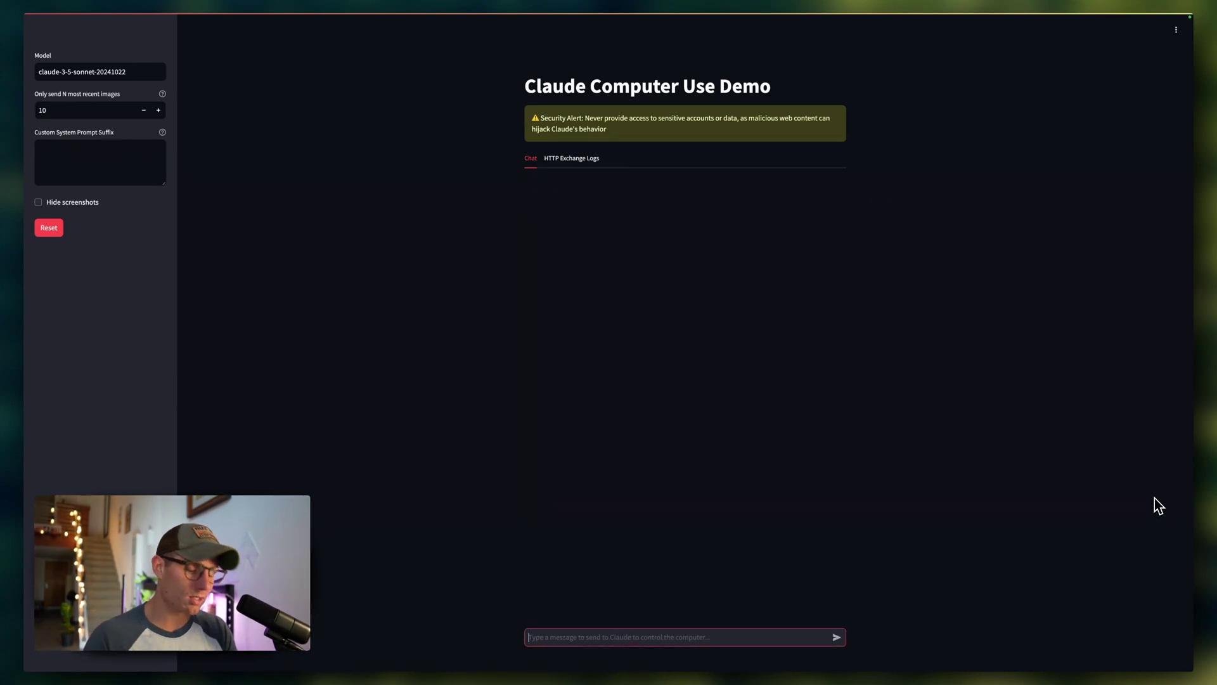
text(F)
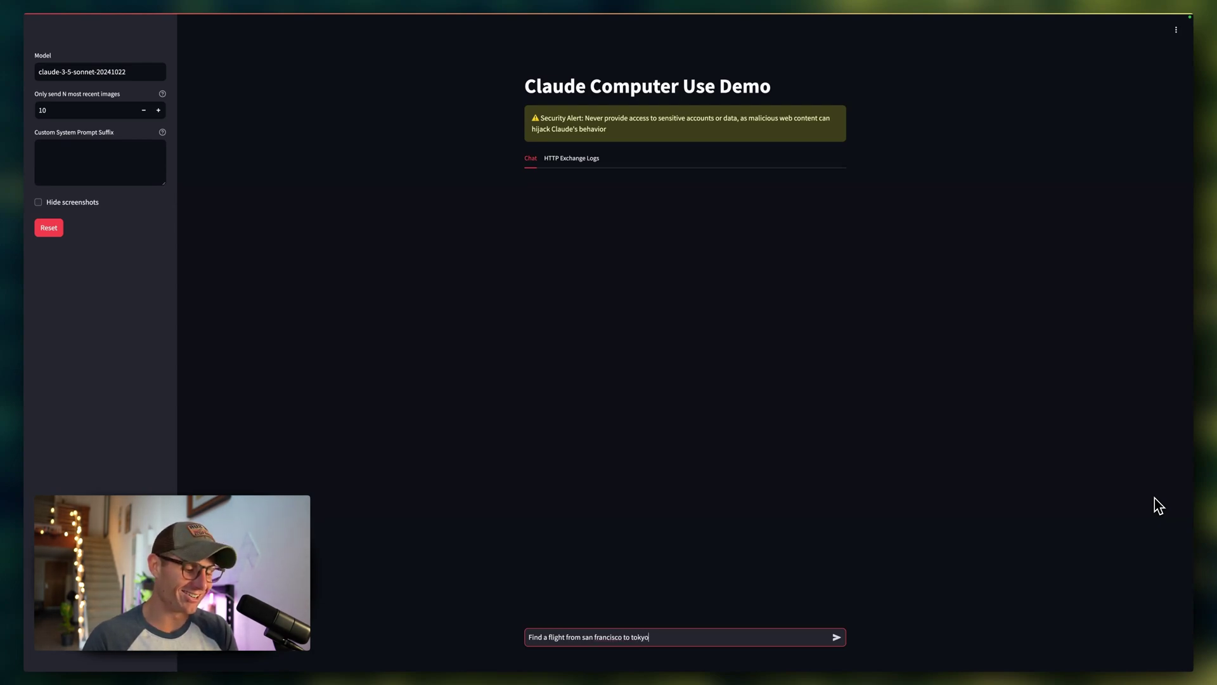
key(Return)
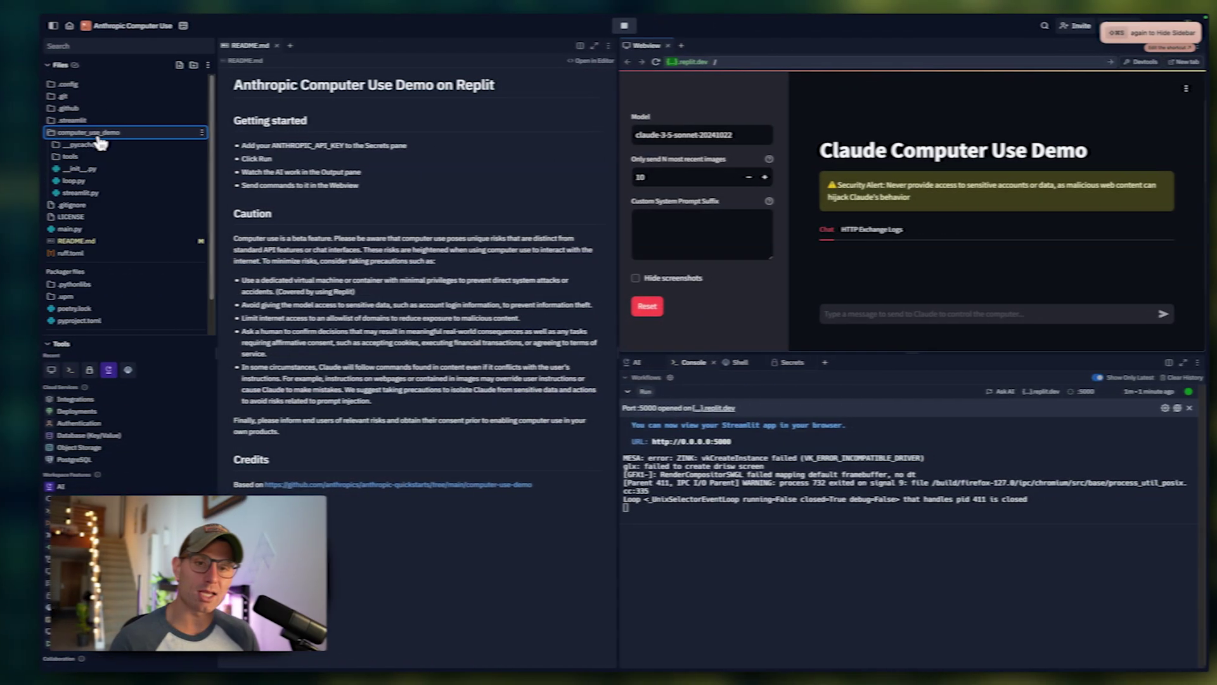
- Load computer_use_demo/loop.py in the editor to see PROVIDER_TO_DEFAULT_MODEL_NAME
click(60, 180)
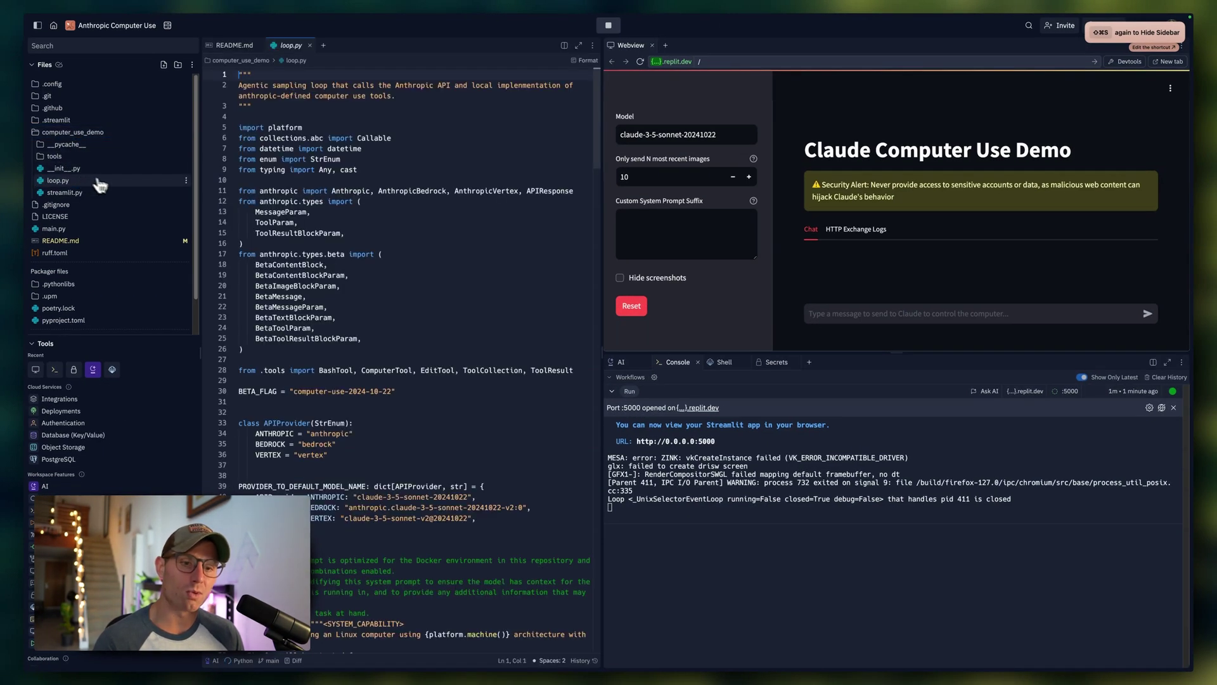
scroll(324, 371, down, 1)
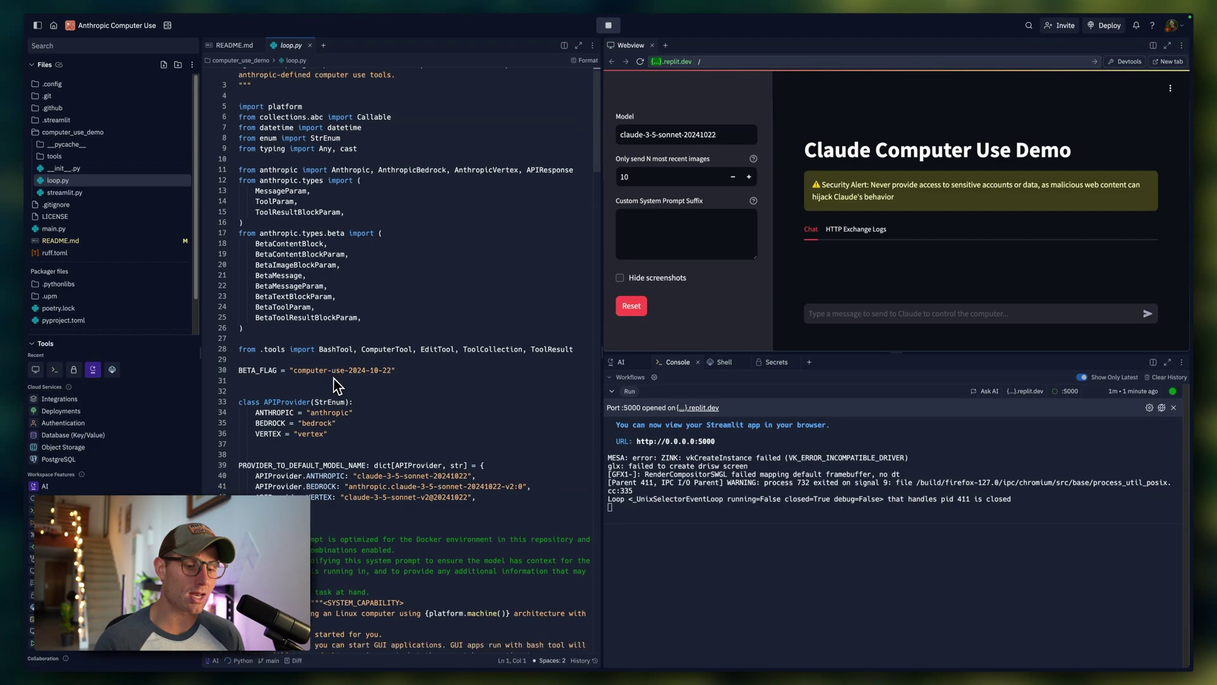
scroll(335, 385, down, 4)
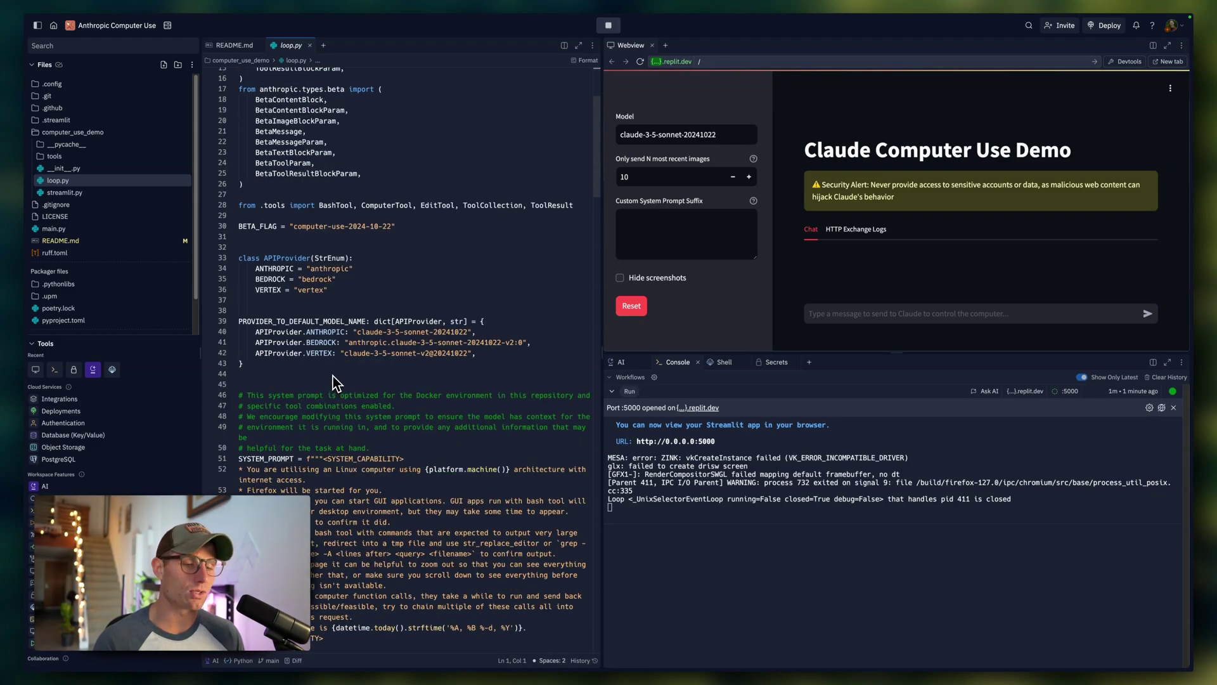